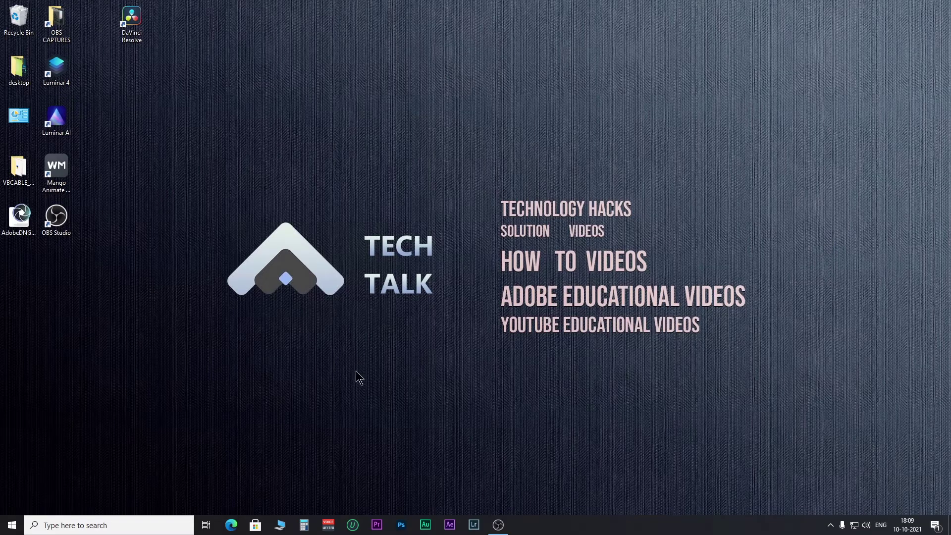
- Launch Chrome and search Google for 'camera raw download'
{"action": "left_click", "coordinate": [57, 523]}
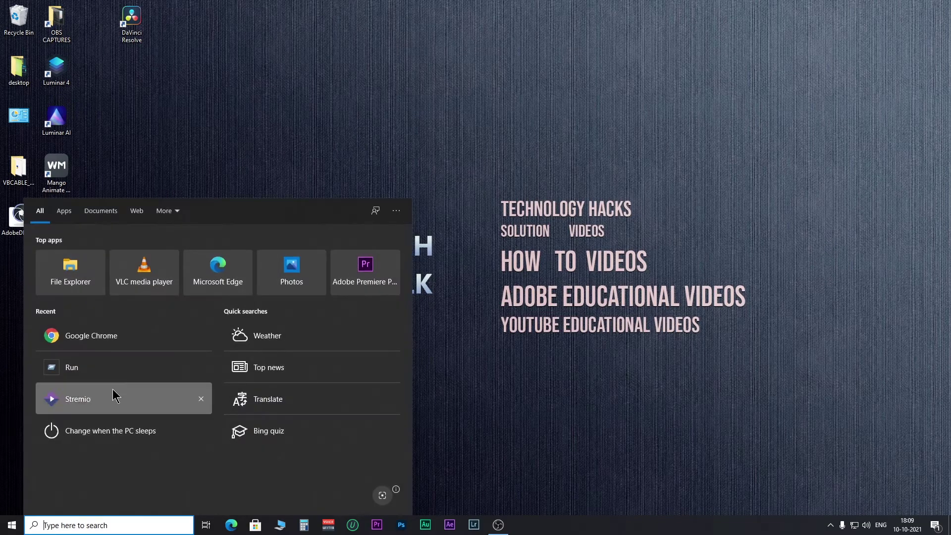
{"action": "left_click", "coordinate": [106, 337]}
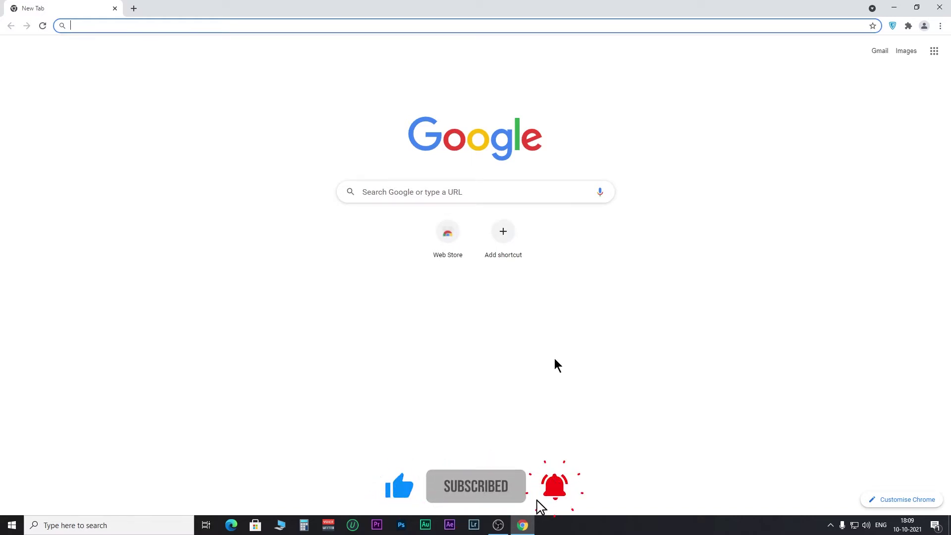
{"action": "left_click", "coordinate": [387, 187]}
{"action": "type", "text": "c"}
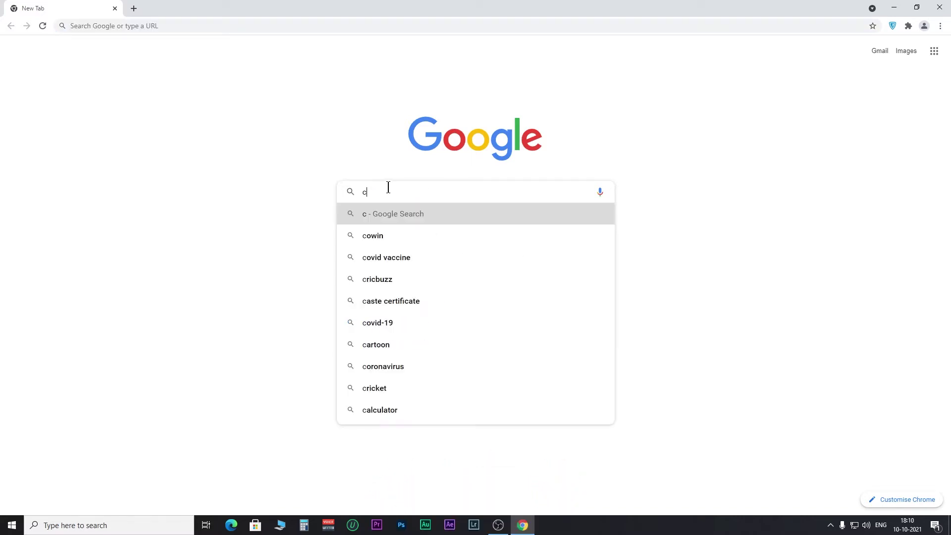
{"action": "type", "text": "amera"}
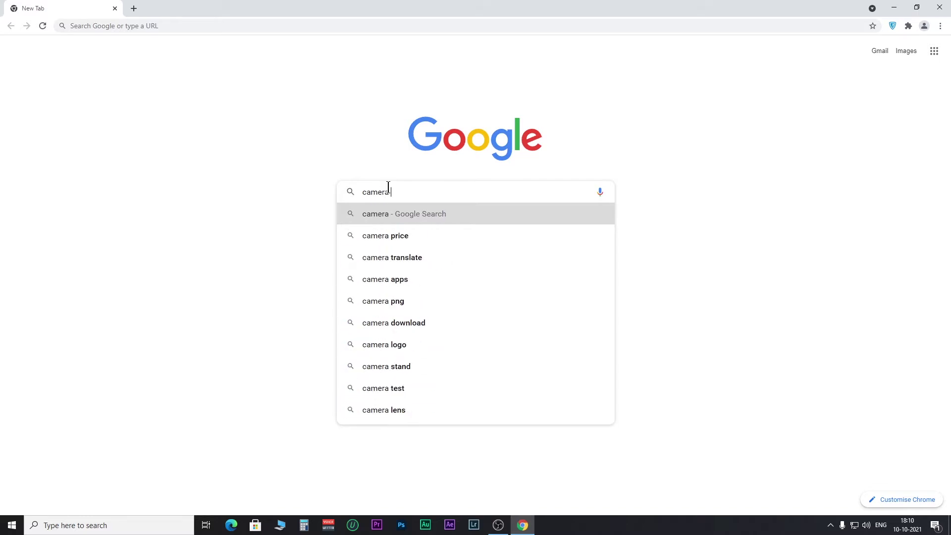
{"action": "type", "text": " raw d"}
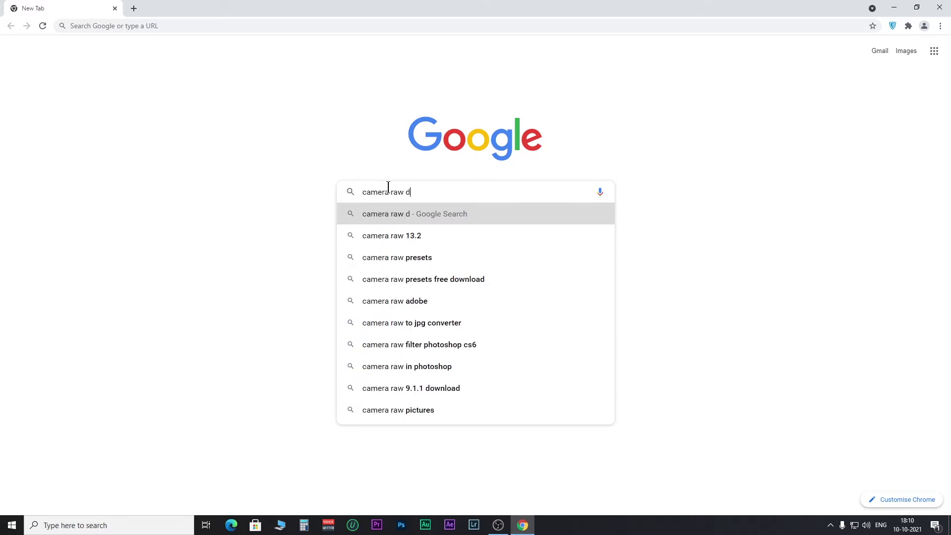
{"action": "type", "text": "ownload"}
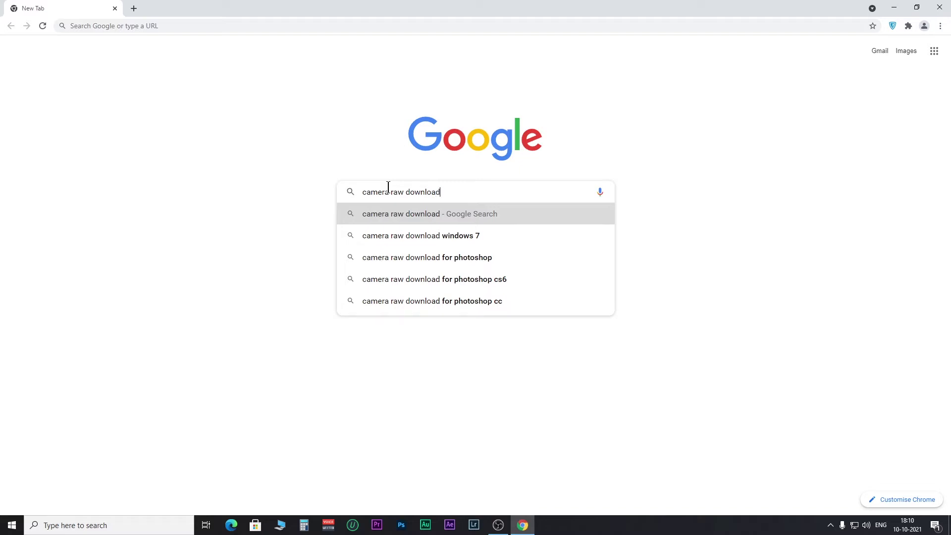
{"action": "key", "text": "Return"}
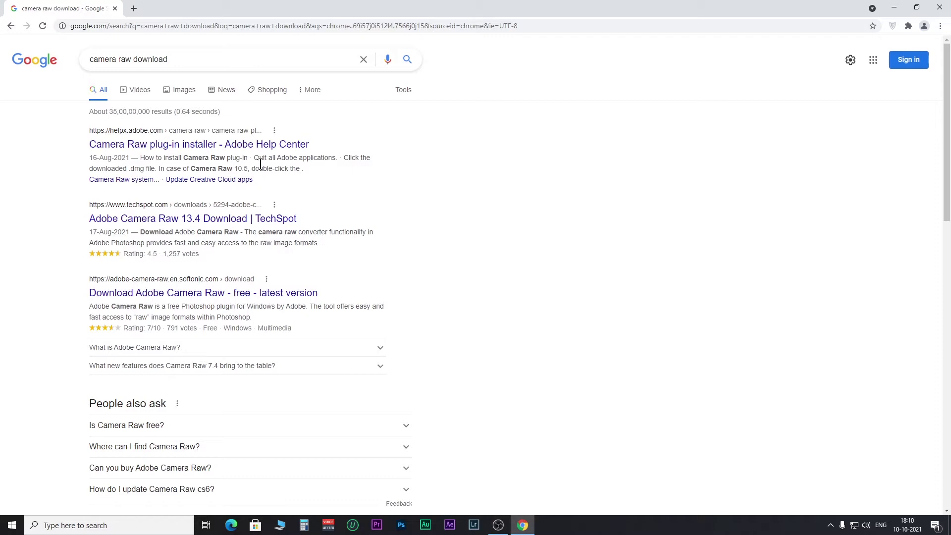
- Download the latest Camera Raw 13.4 Windows installer from Adobe's helpx installer page
{"action": "left_click", "coordinate": [151, 150]}
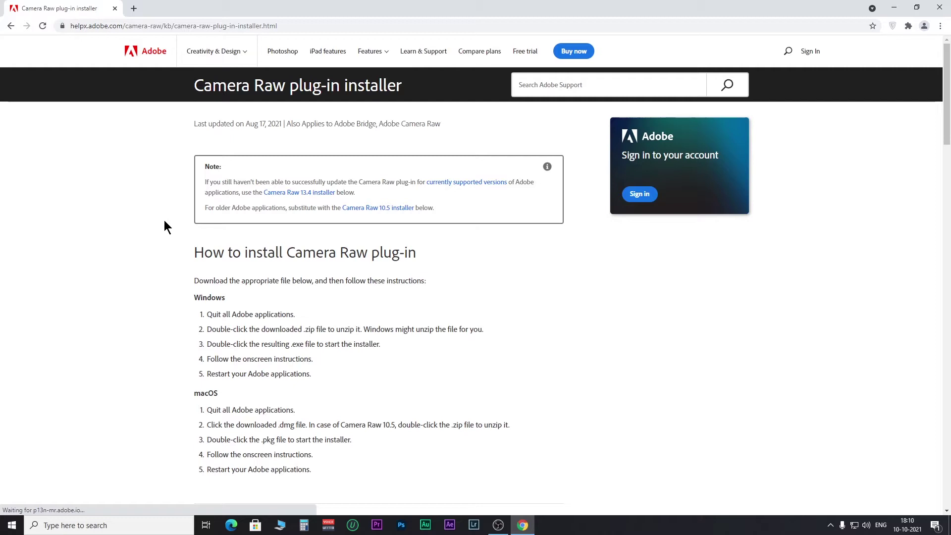
{"action": "scroll", "coordinate": [165, 221], "scroll_direction": "down", "scroll_amount": 6}
{"action": "scroll", "coordinate": [167, 221], "scroll_direction": "down", "scroll_amount": 2}
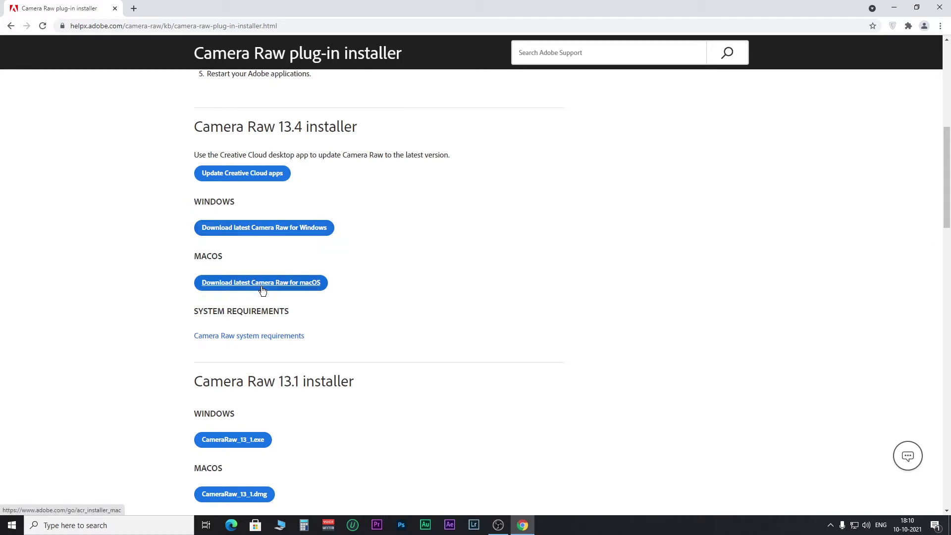
{"action": "left_click", "coordinate": [246, 231]}
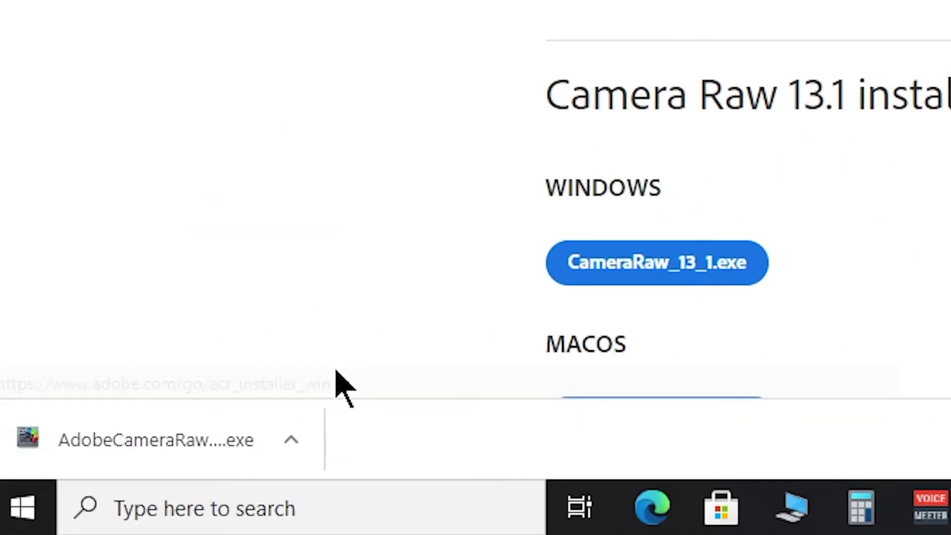
{"action": "left_click", "coordinate": [290, 440]}
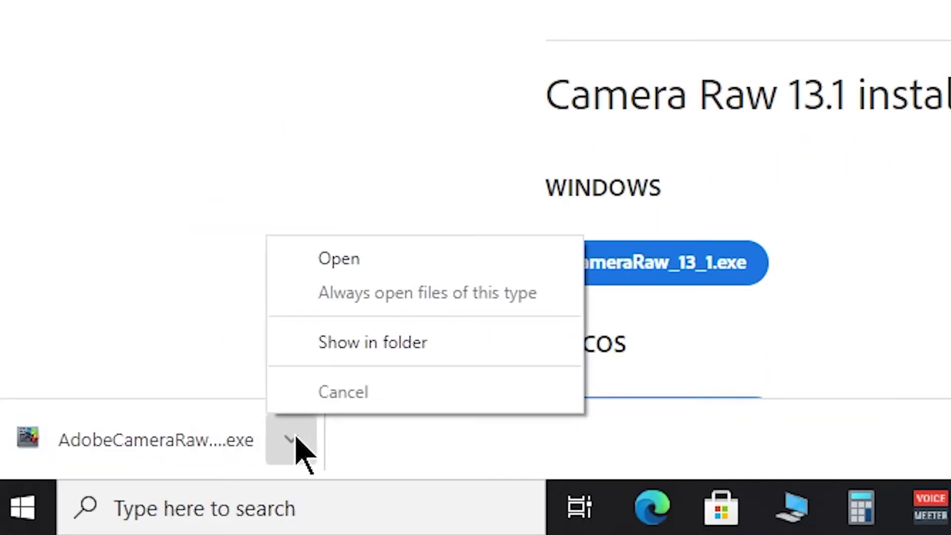
- Run the downloaded installer, accept the license agreement and complete the Camera Raw 13.4 installation
{"action": "left_click", "coordinate": [348, 262]}
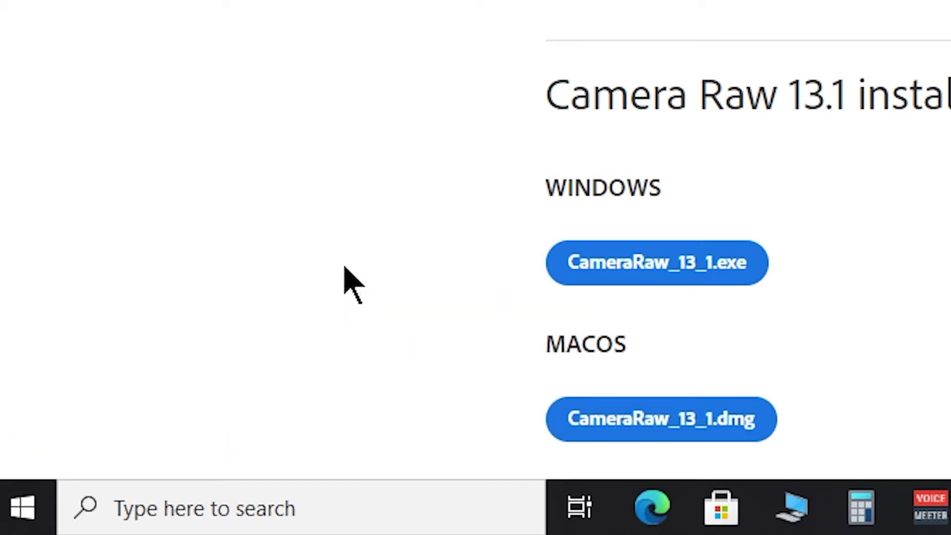
{"action": "left_click", "coordinate": [375, 330]}
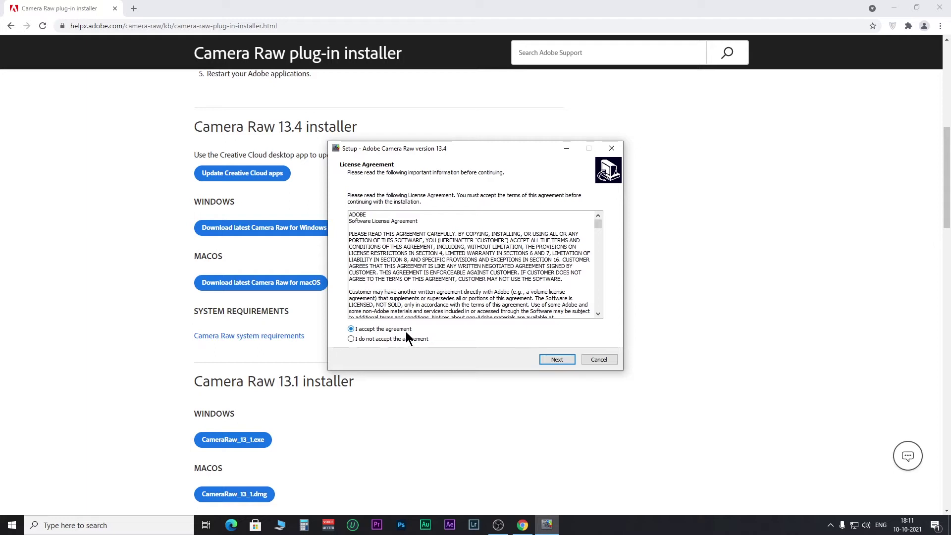
{"action": "key", "text": "Return"}
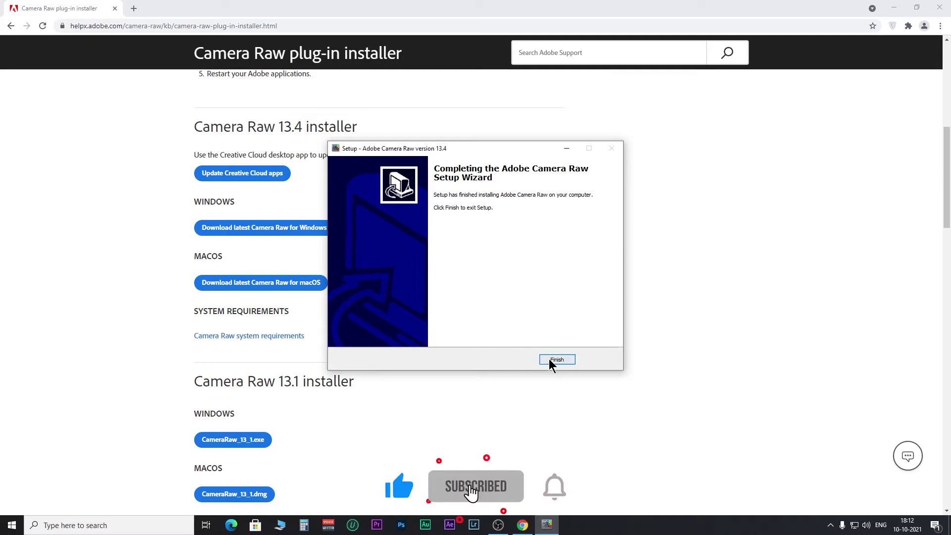
{"action": "left_click", "coordinate": [555, 360]}
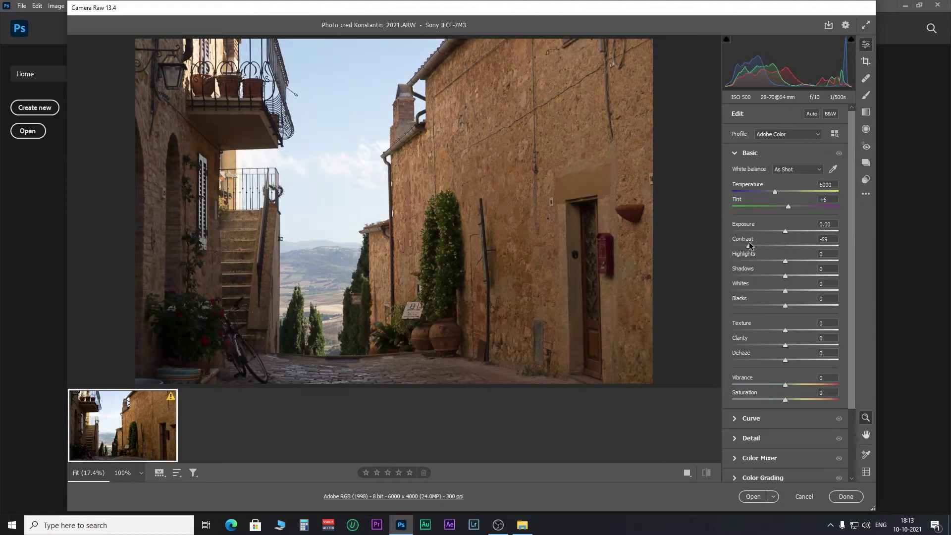
- Drag the Basic sliders to adjust the Sony ARW photo's exposure and tone, then toggle the Before/After view
{"action": "left_click_drag", "start_coordinate": [748, 242], "coordinate": [762, 271]}
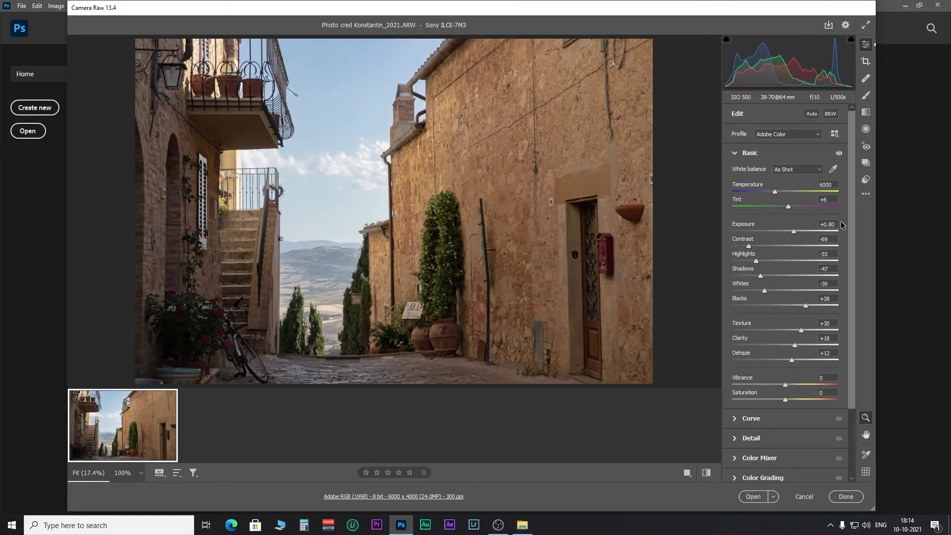
{"action": "left_click", "coordinate": [687, 474]}
{"action": "left_click", "coordinate": [689, 474]}
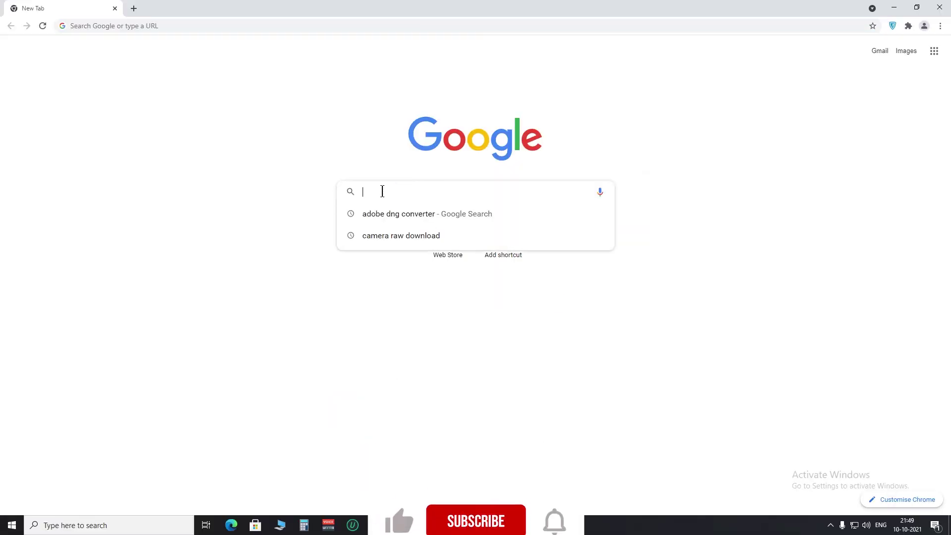
- Search 'adobe dng converter' and download the DNG Converter Windows installer from Adobe's page
{"action": "type", "text": "adobe dng convert"}
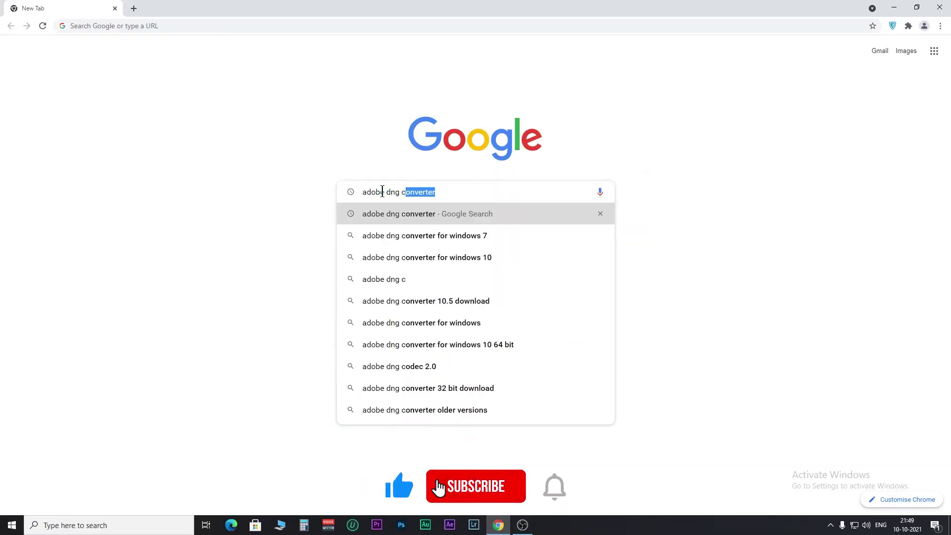
{"action": "type", "text": "er"}
{"action": "key", "text": "Return"}
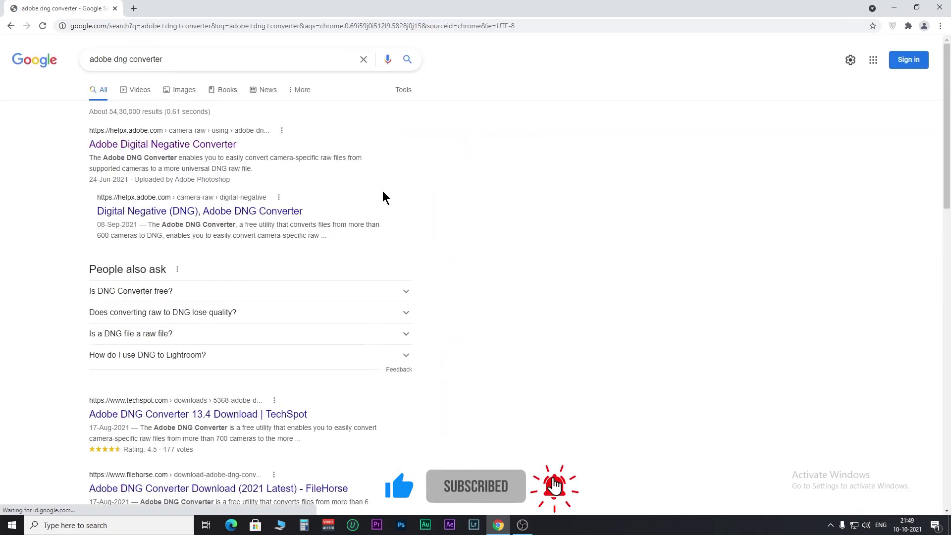
{"action": "left_click", "coordinate": [193, 145]}
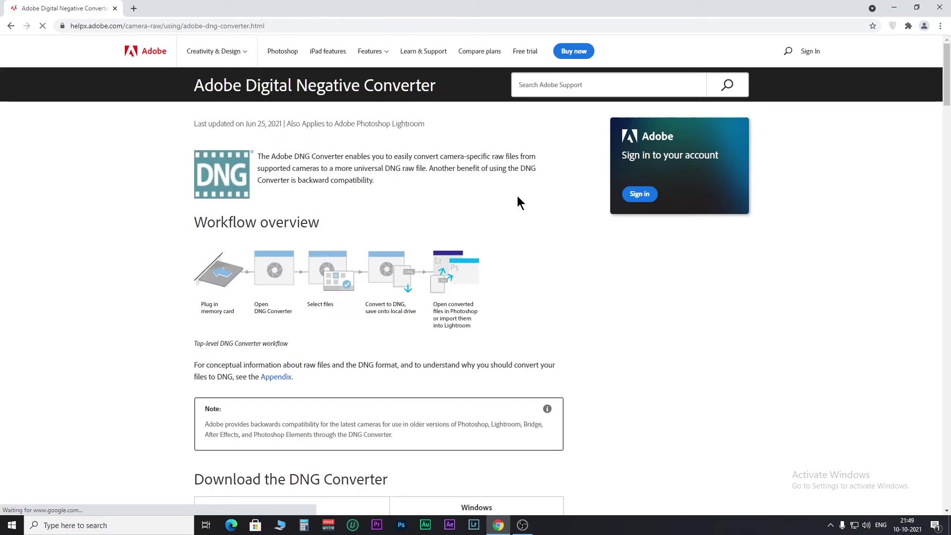
{"action": "scroll", "coordinate": [517, 196], "scroll_direction": "down", "scroll_amount": 6}
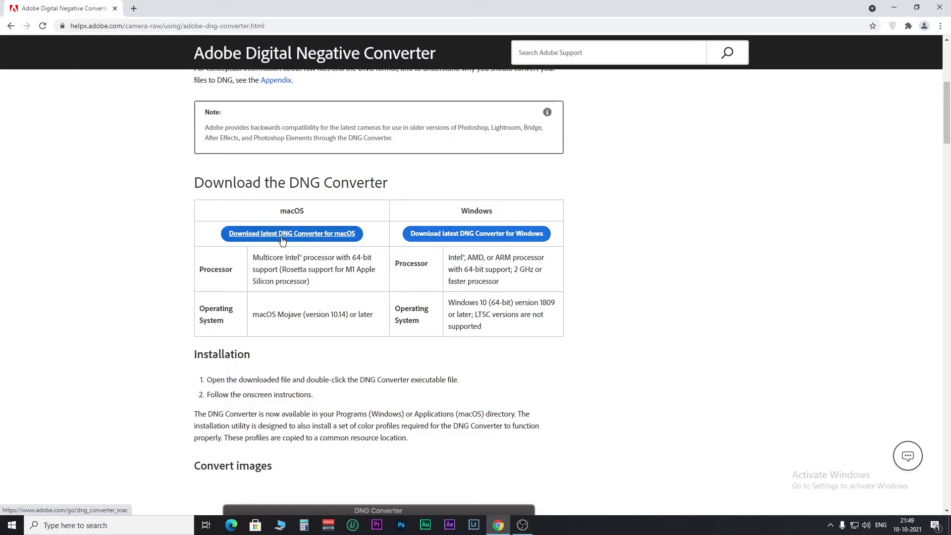
{"action": "left_click", "coordinate": [490, 236]}
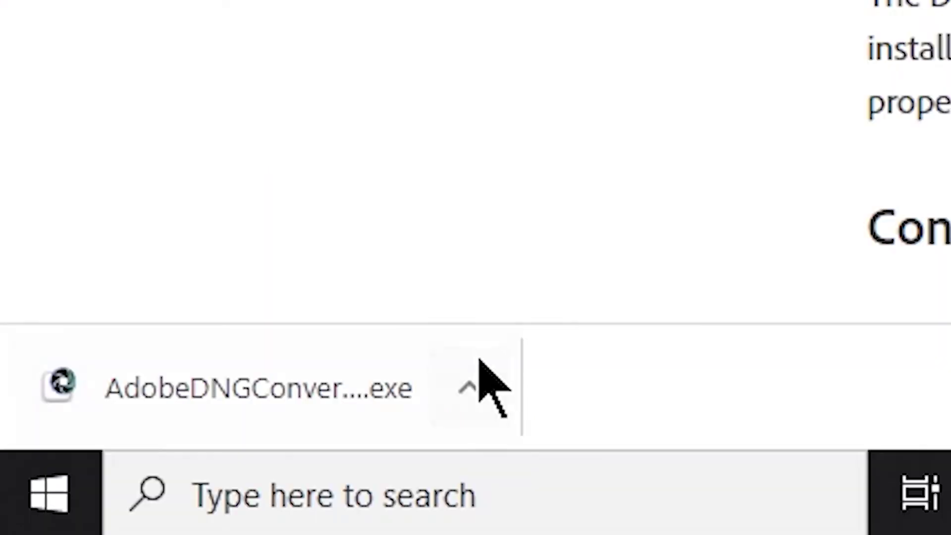
- Run the DNG Converter installer, accept the licence, install version 13.4 and launch it from the desktop
{"action": "left_click", "coordinate": [106, 500]}
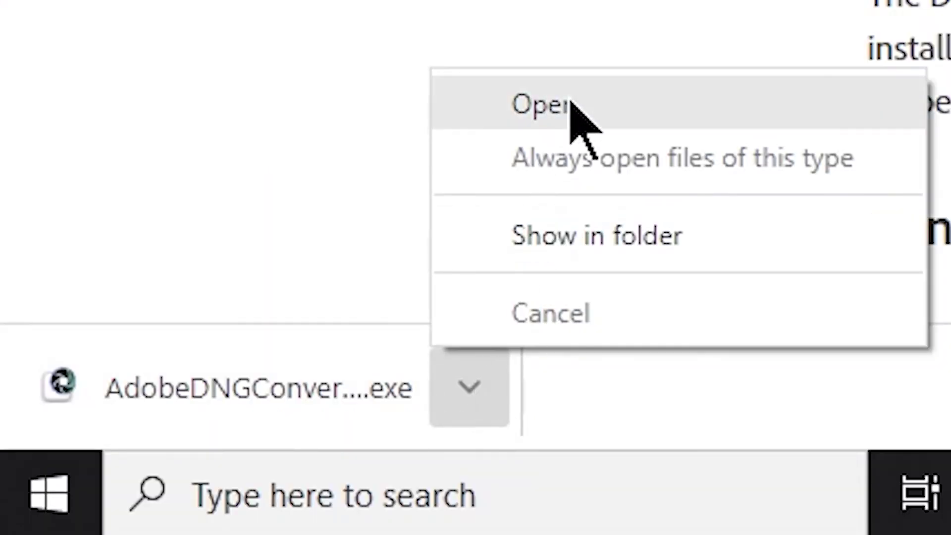
{"action": "left_click", "coordinate": [573, 124]}
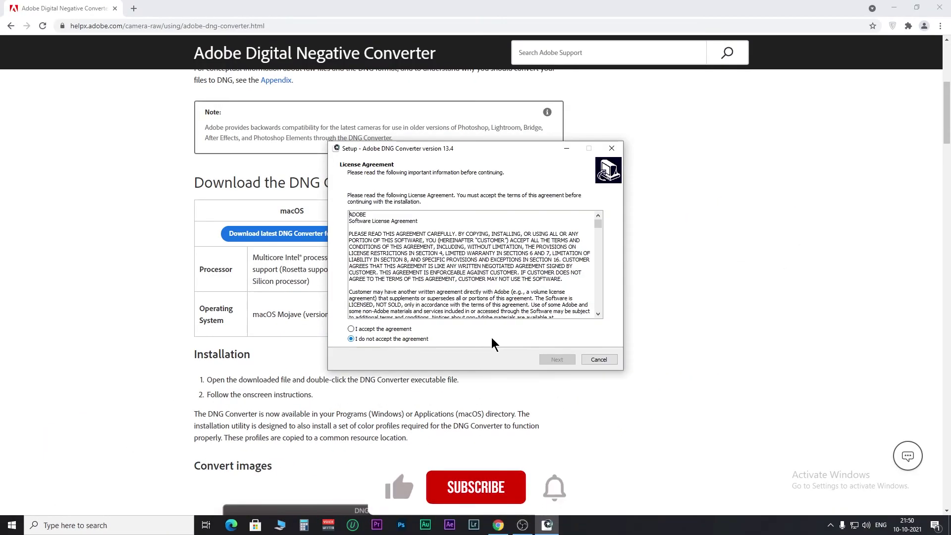
{"action": "left_click", "coordinate": [396, 329]}
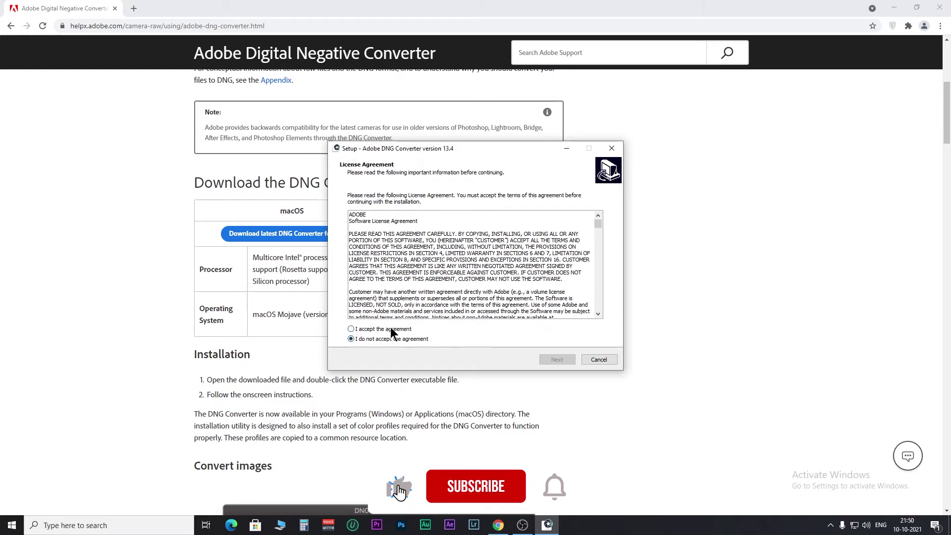
{"action": "left_click", "coordinate": [556, 360]}
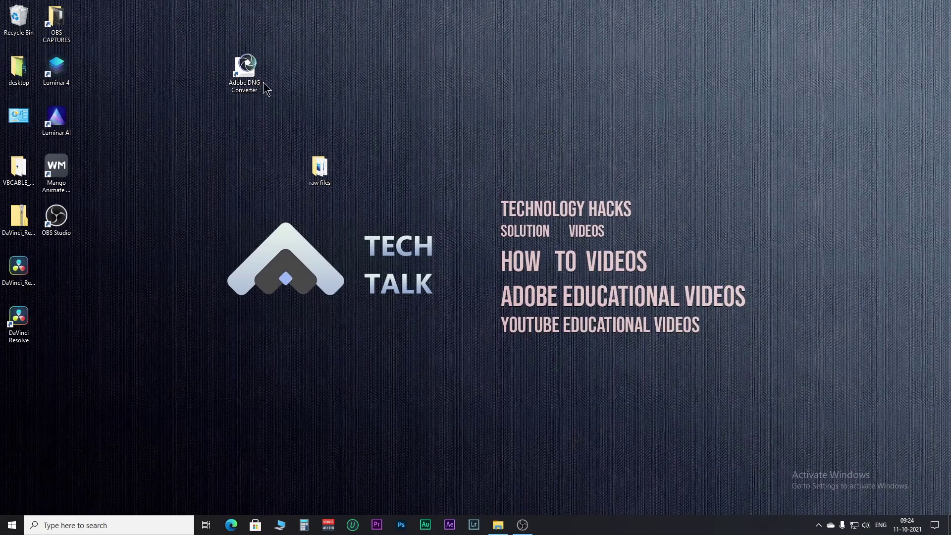
{"action": "double_click", "coordinate": [264, 83]}
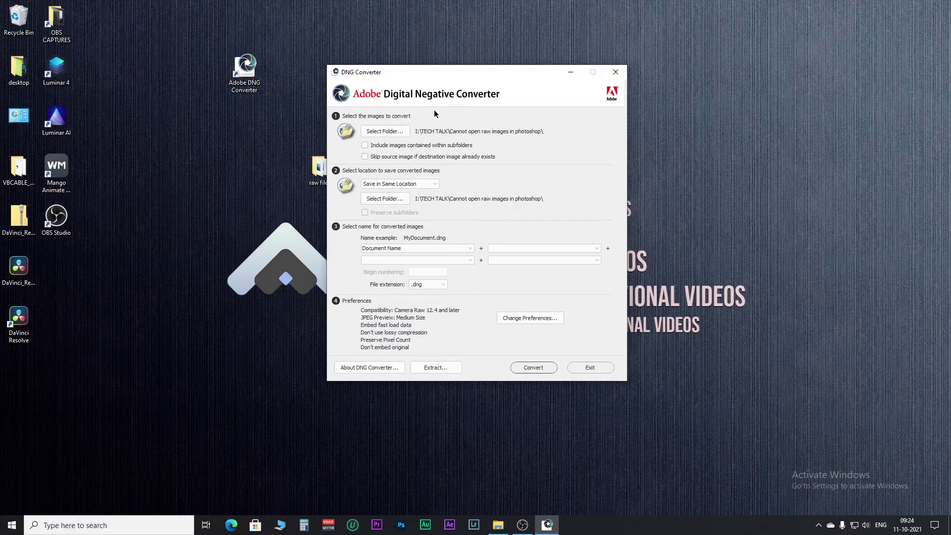
{"action": "left_click", "coordinate": [388, 132]}
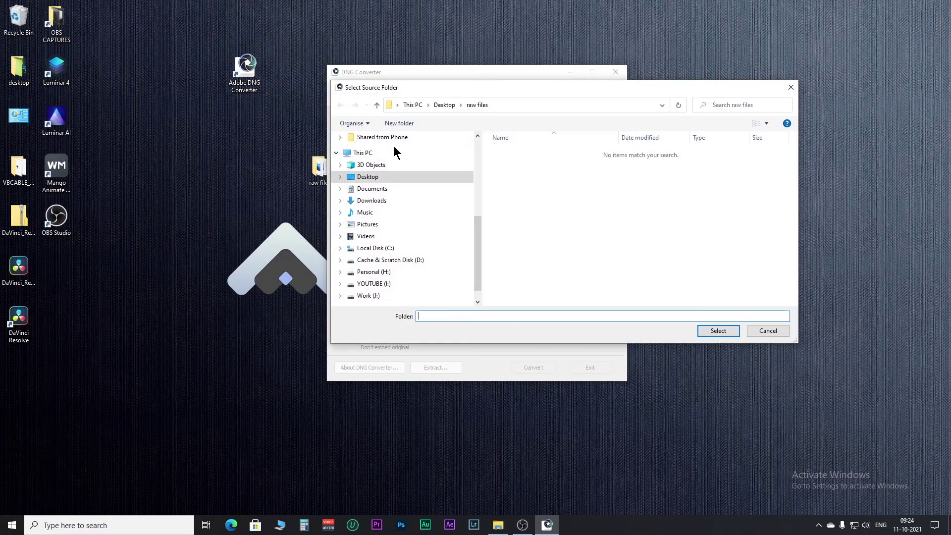
{"action": "left_click", "coordinate": [789, 85]}
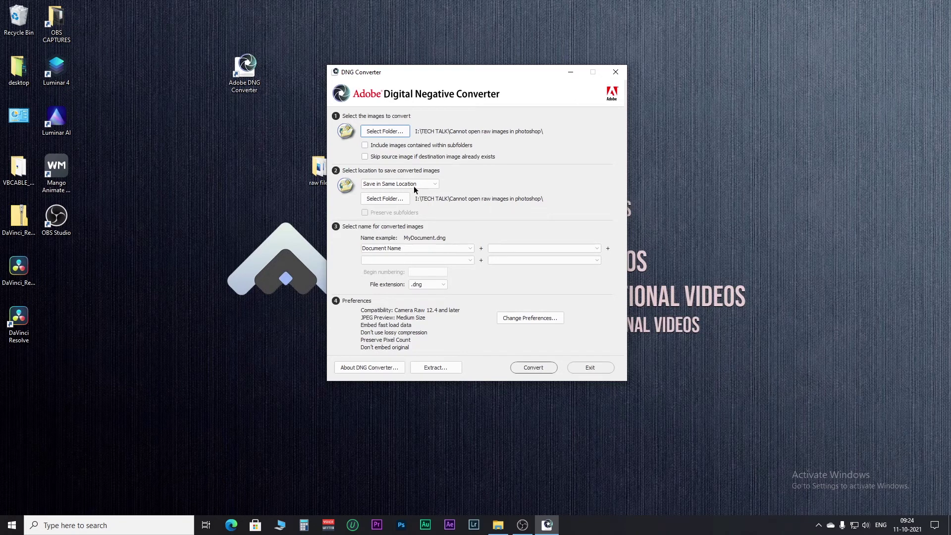
{"action": "left_click", "coordinate": [431, 185]}
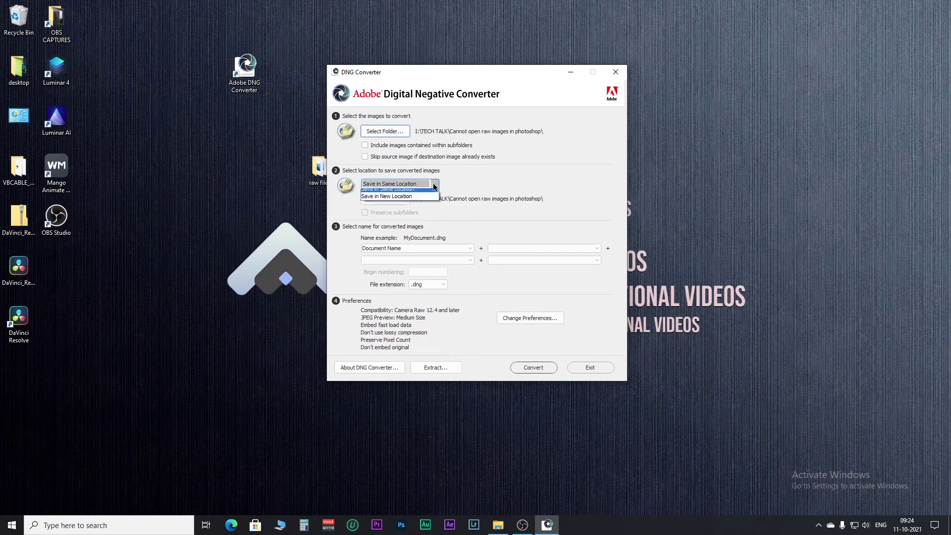
{"action": "left_click", "coordinate": [391, 201]}
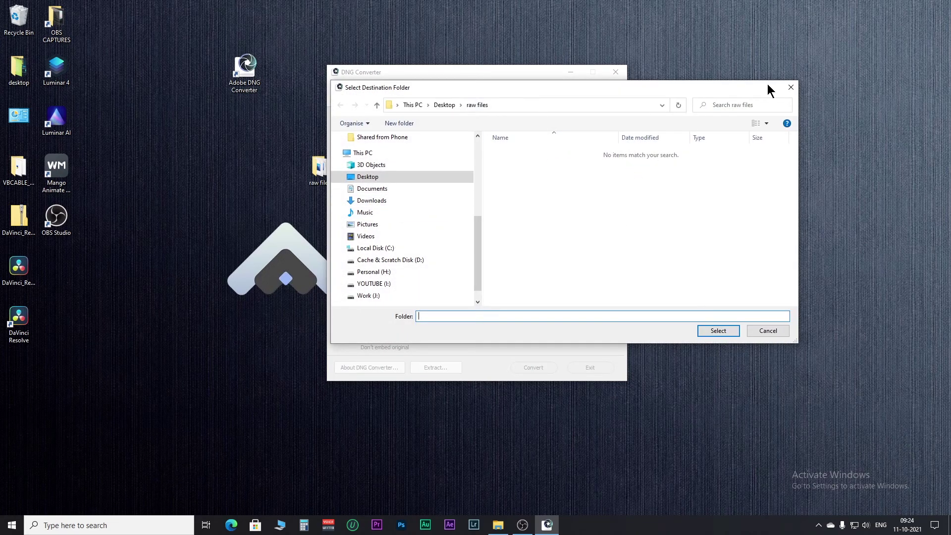
{"action": "left_click", "coordinate": [790, 88]}
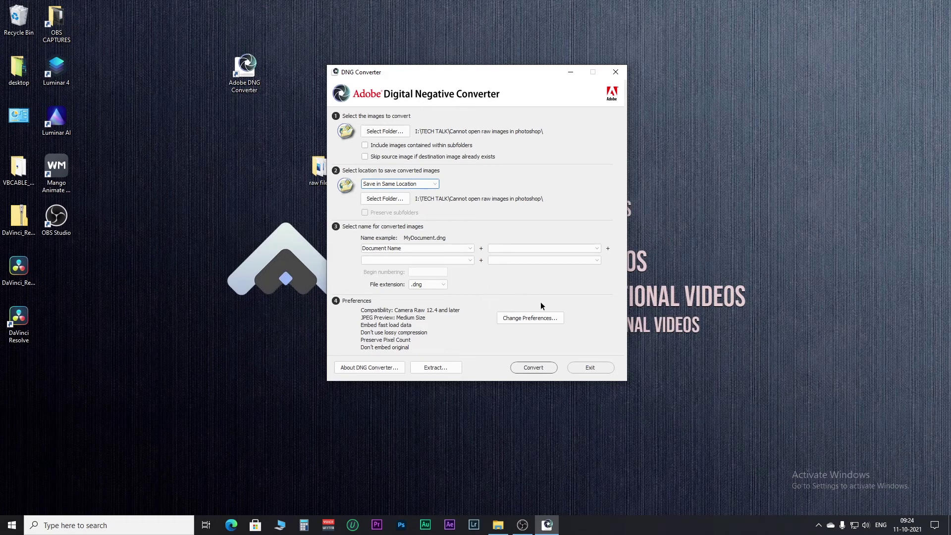
{"action": "left_click", "coordinate": [518, 319]}
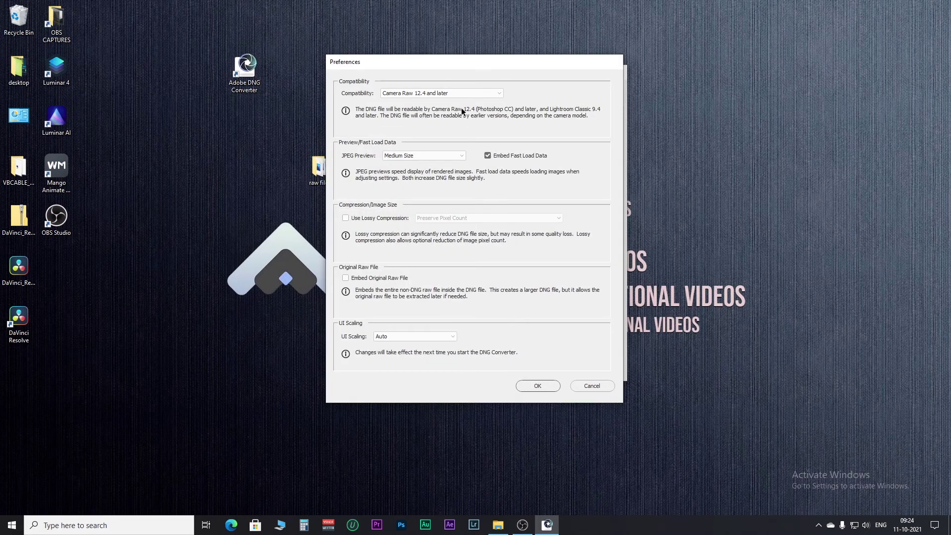
- Set compatibility to Camera Raw 13.2 and later and enable Embed Original Raw File
{"action": "left_click", "coordinate": [494, 94]}
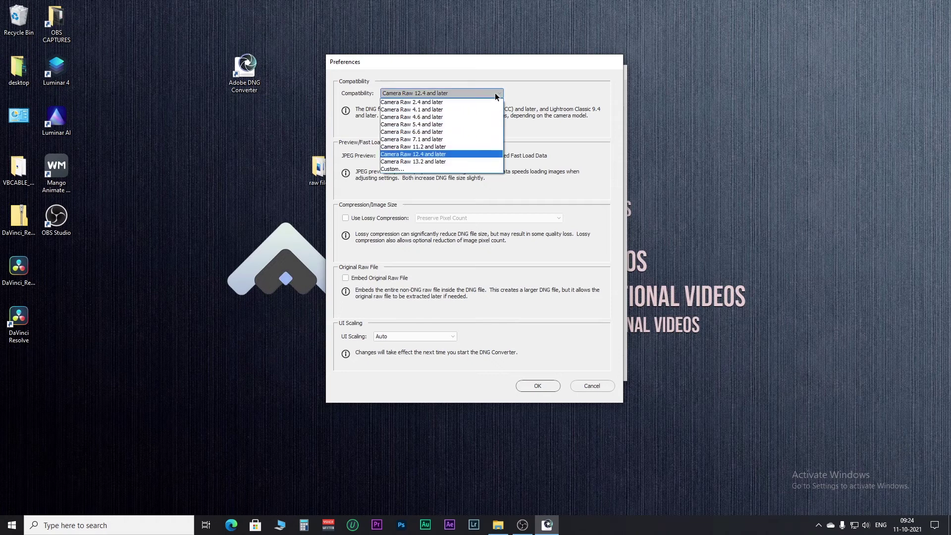
{"action": "left_click", "coordinate": [440, 163]}
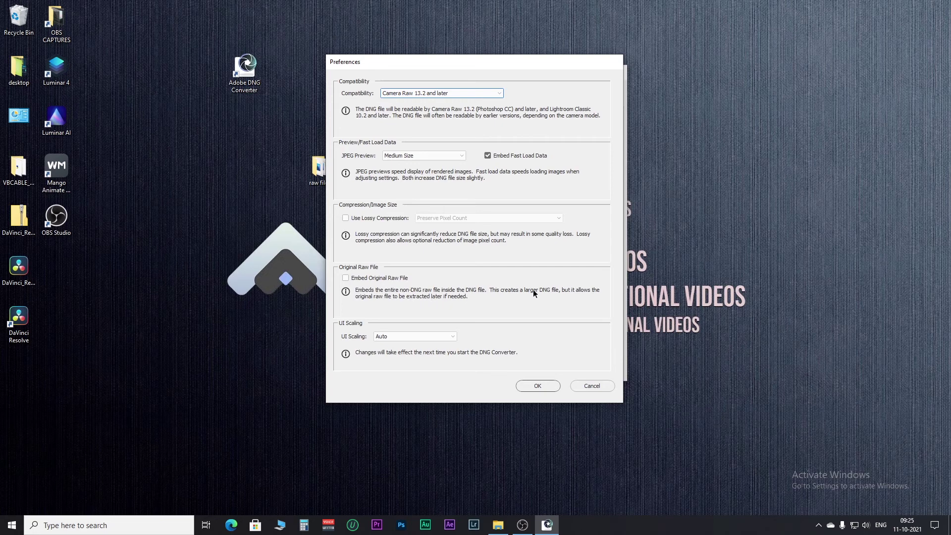
{"action": "left_click", "coordinate": [345, 279]}
{"action": "left_click", "coordinate": [538, 385]}
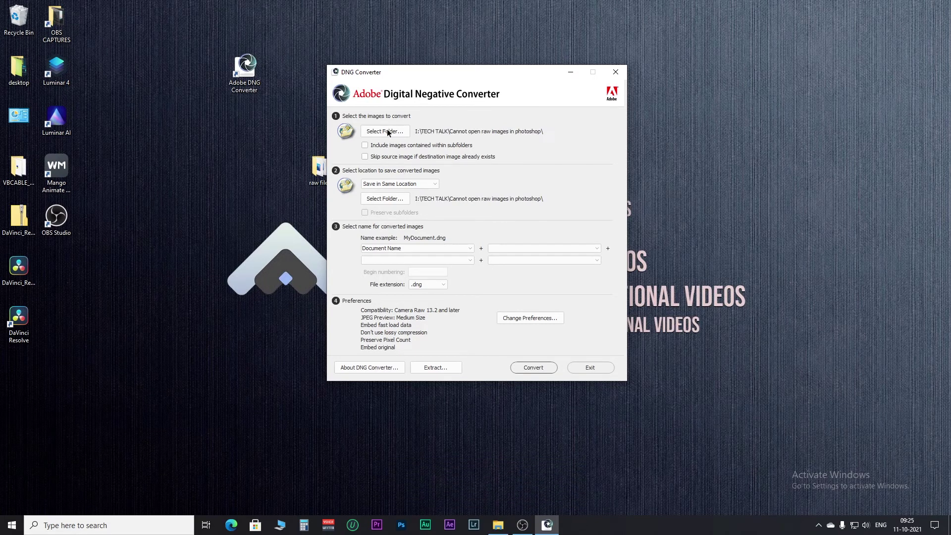
- Convert the three images in the Desktop 'raw files' folder to DNG, then exit the converter
{"action": "left_click", "coordinate": [388, 132]}
{"action": "left_click", "coordinate": [444, 104]}
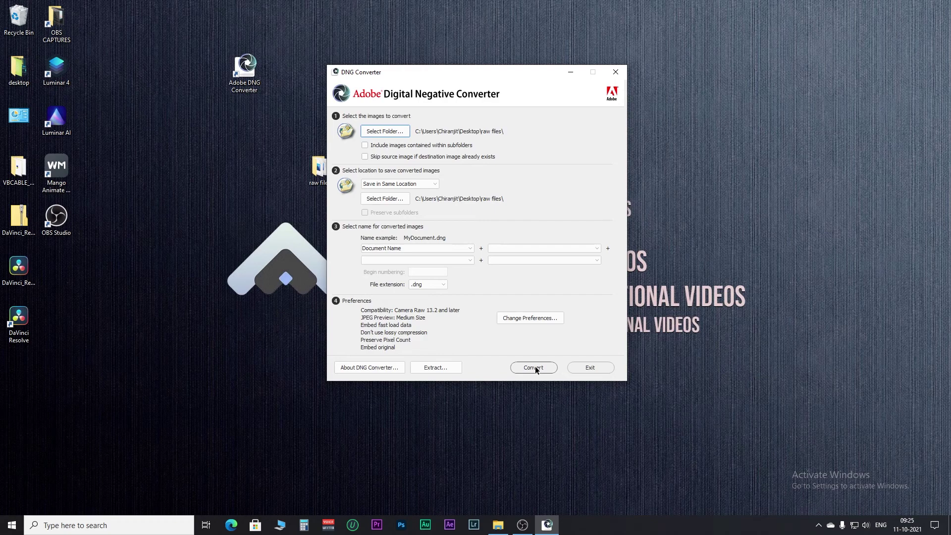
{"action": "left_click", "coordinate": [534, 367]}
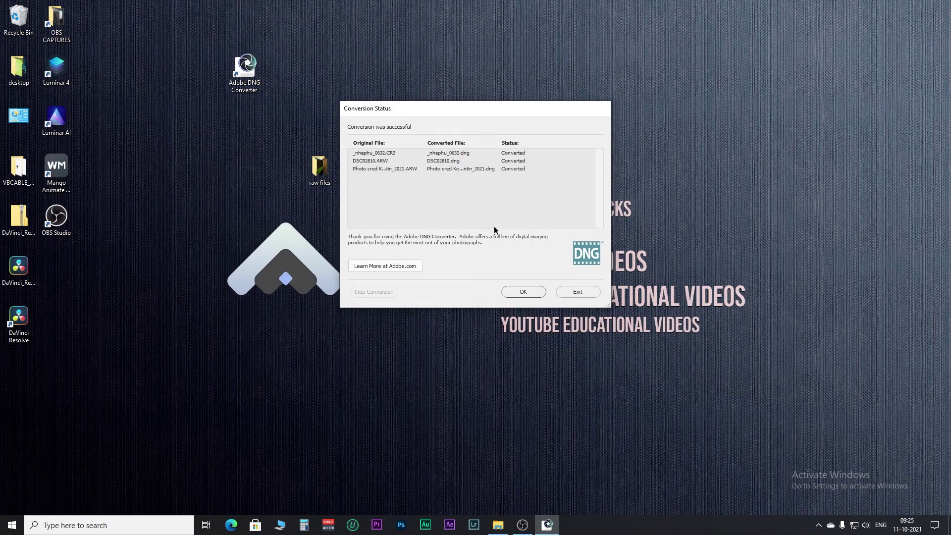
{"action": "left_click", "coordinate": [527, 294]}
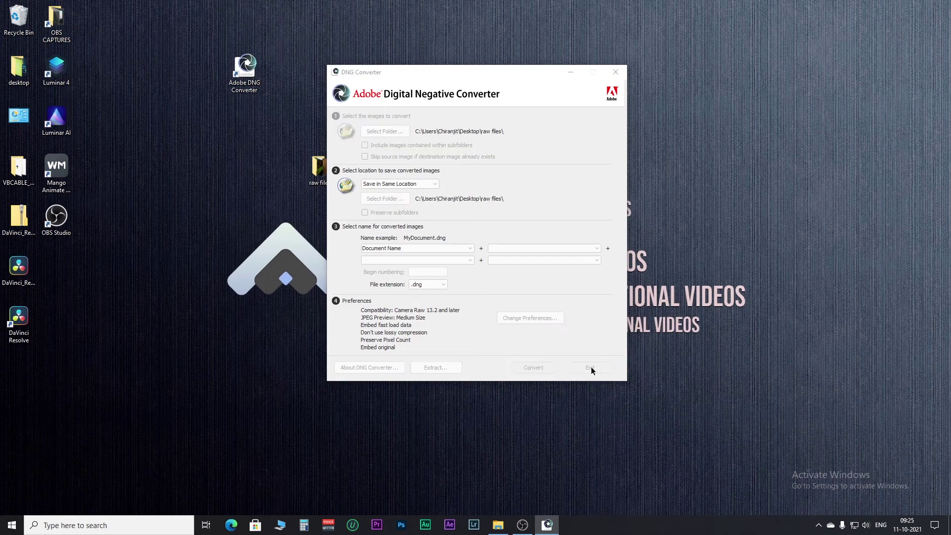
{"action": "left_click", "coordinate": [590, 367]}
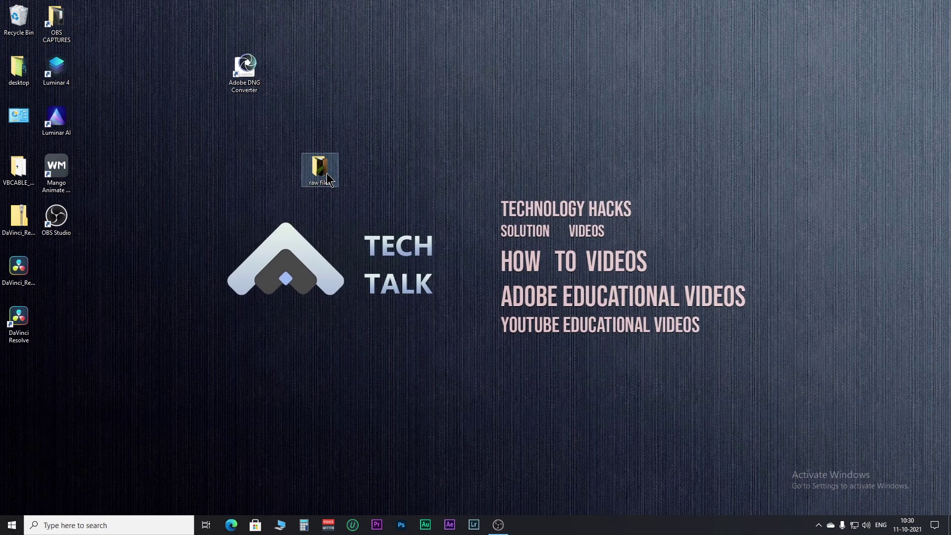
- Check the Properties of _nhaphu_0632 in the 'raw files' folder to confirm it is a DNG
{"action": "double_click", "coordinate": [327, 174]}
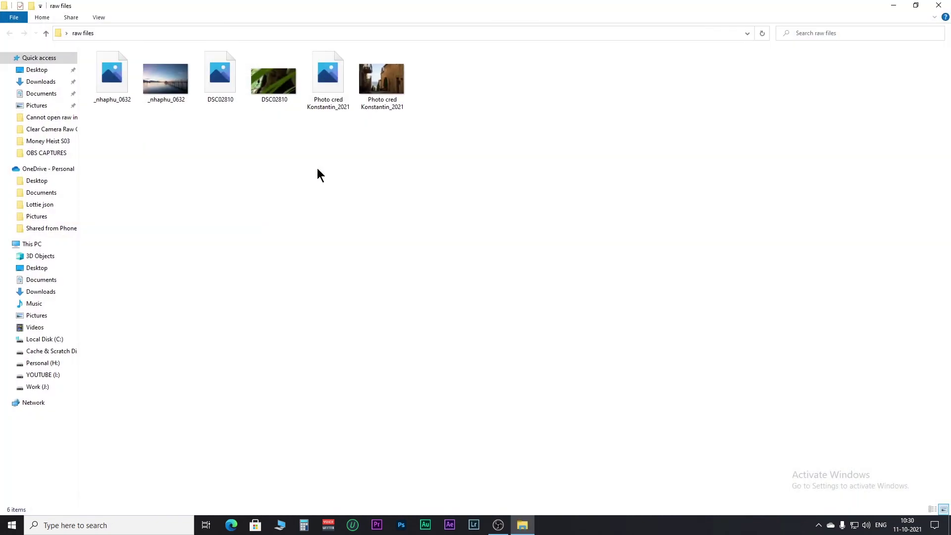
{"action": "right_click", "coordinate": [165, 90]}
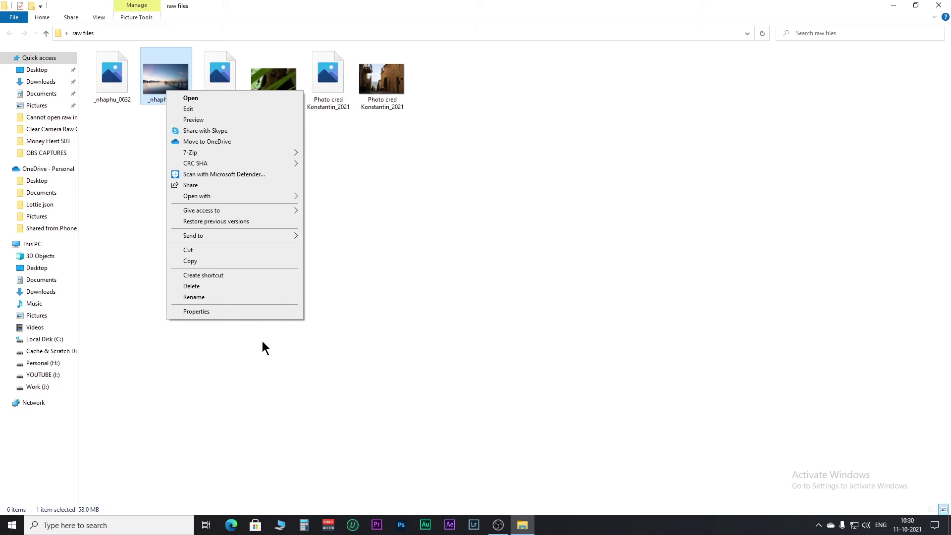
{"action": "left_click", "coordinate": [254, 314]}
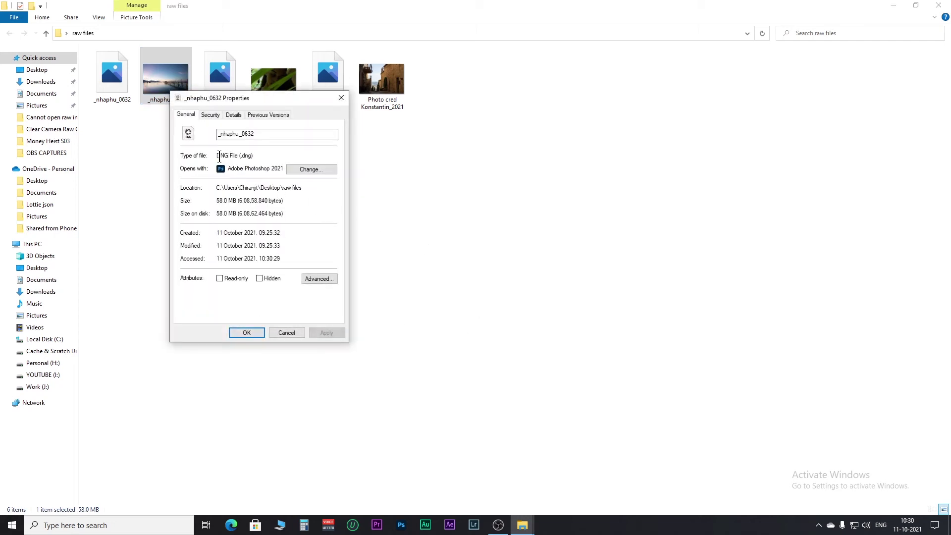
{"action": "left_click", "coordinate": [287, 333]}
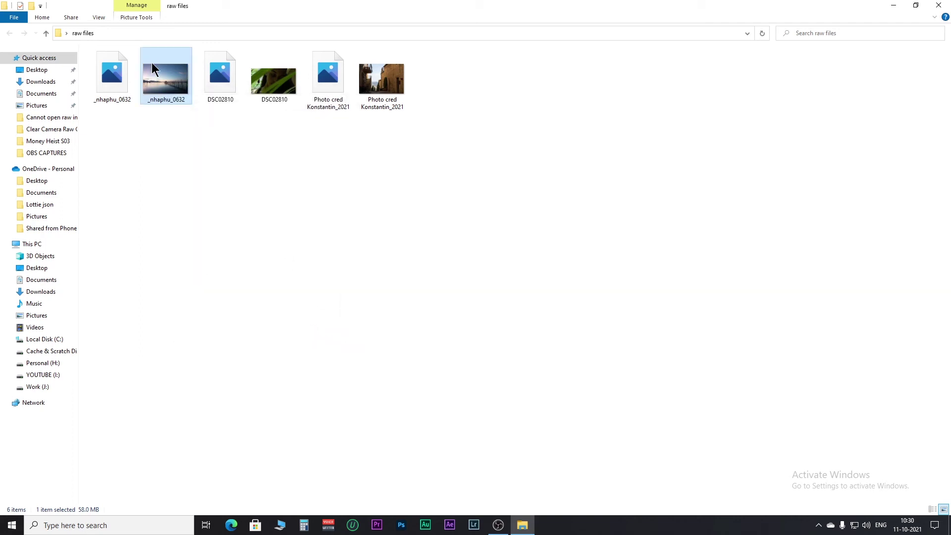
- Open _nhaphu_0632 with Adobe Photoshop 2021 in Camera Raw 13.4
{"action": "right_click", "coordinate": [165, 75]}
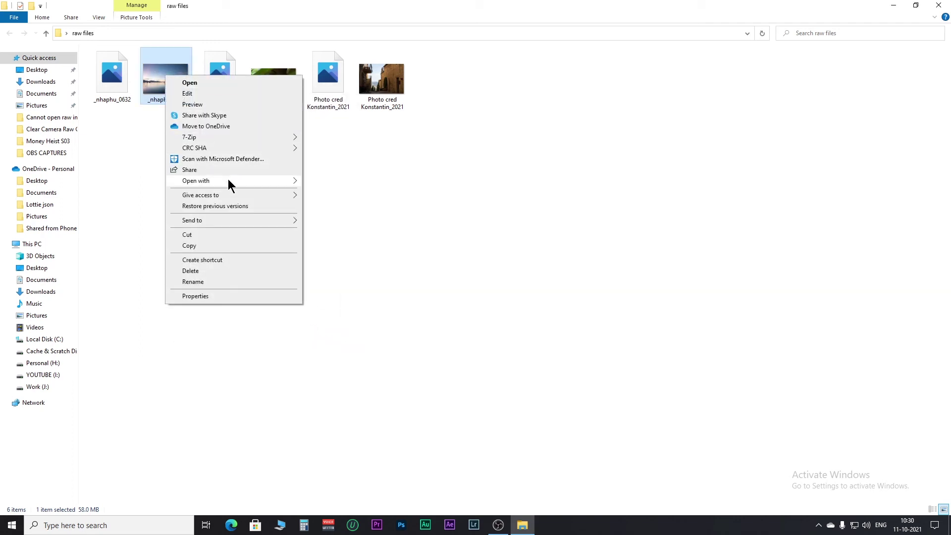
{"action": "mouse_move", "coordinate": [228, 180]}
{"action": "left_click", "coordinate": [372, 182]}
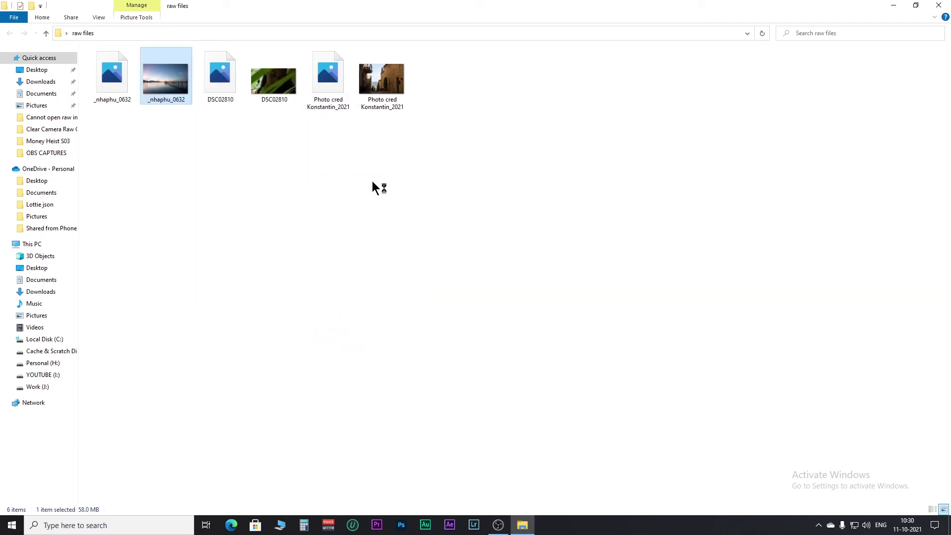